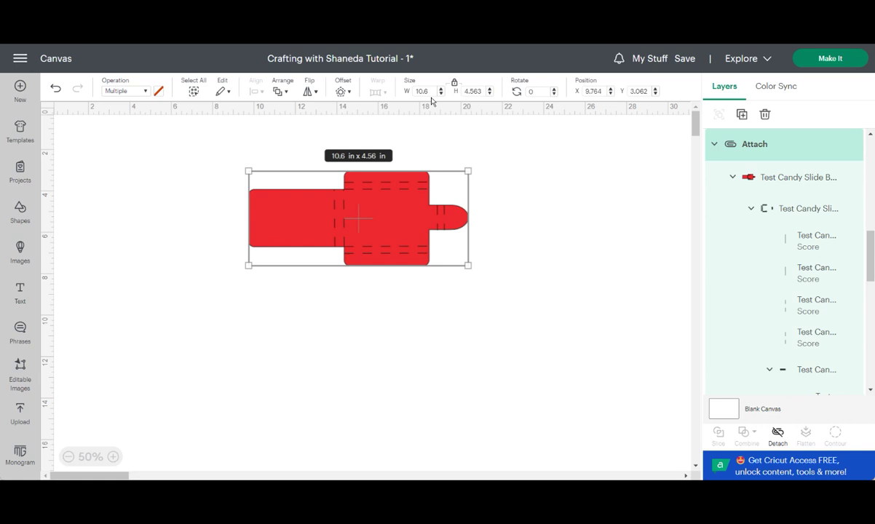
# Move the attached red box near the canvas origin and add the Candy Slide Box With Sizing template to its right.
pyautogui.click(385, 277)
pyautogui.moveTo(368, 235); pyautogui.dragTo(183, 186)
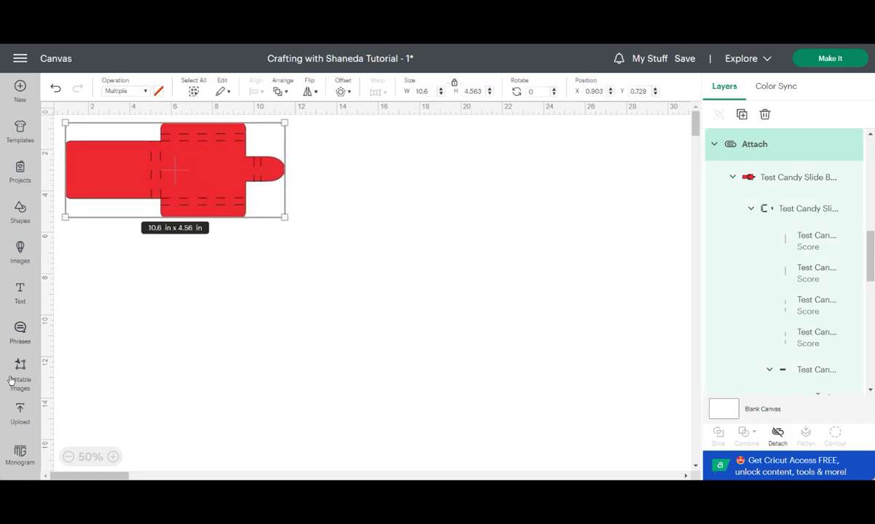
pyautogui.hotkey('ctrl', 'v')
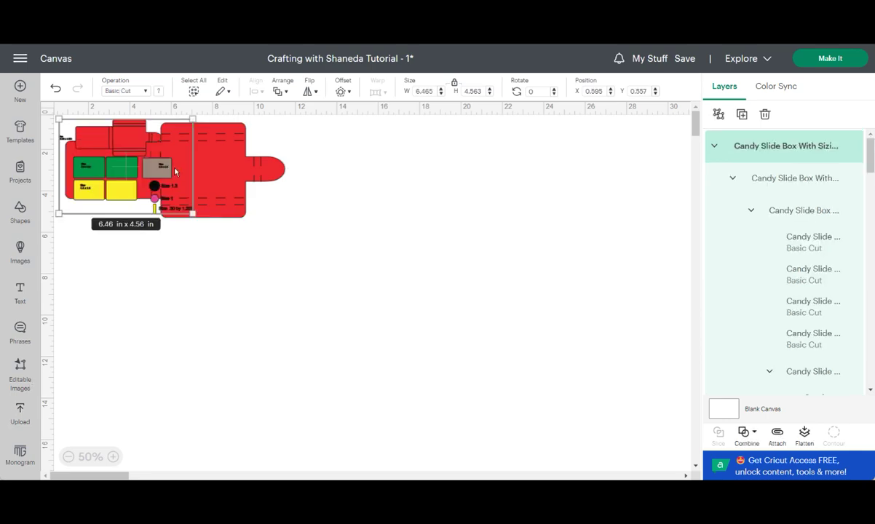
pyautogui.moveTo(130, 177); pyautogui.dragTo(419, 210)
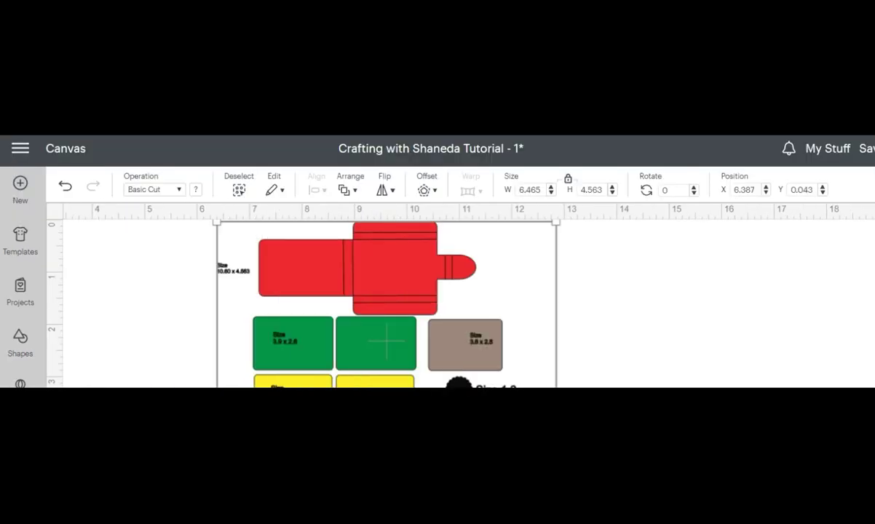
# Shift the whole template slightly down and set its width to 16.577 in with proportions locked.
pyautogui.hscroll(-1, 402, 384)
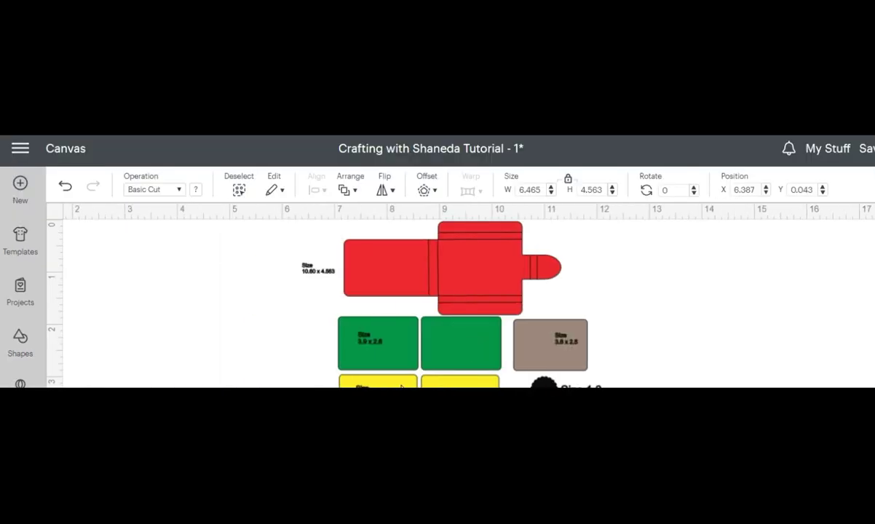
pyautogui.moveTo(487, 306); pyautogui.dragTo(494, 335)
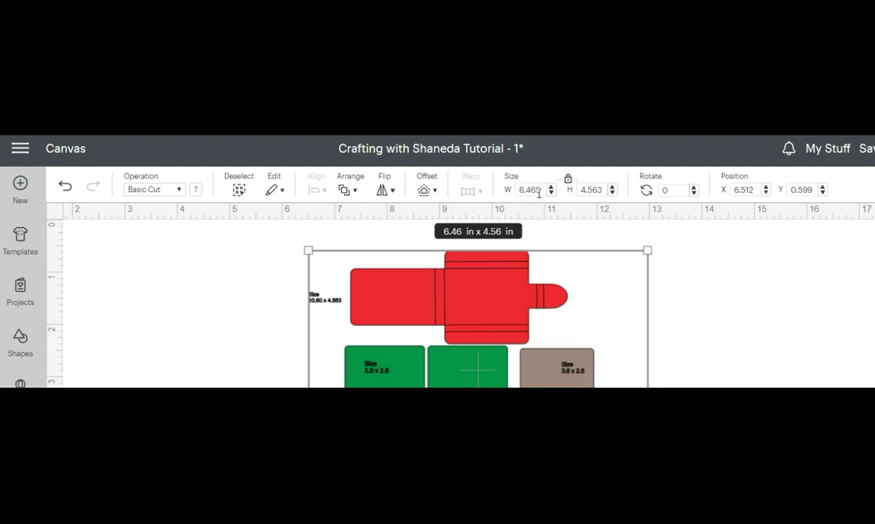
pyautogui.doubleClick(539, 193)
pyautogui.write('65')
pyautogui.press('Return')
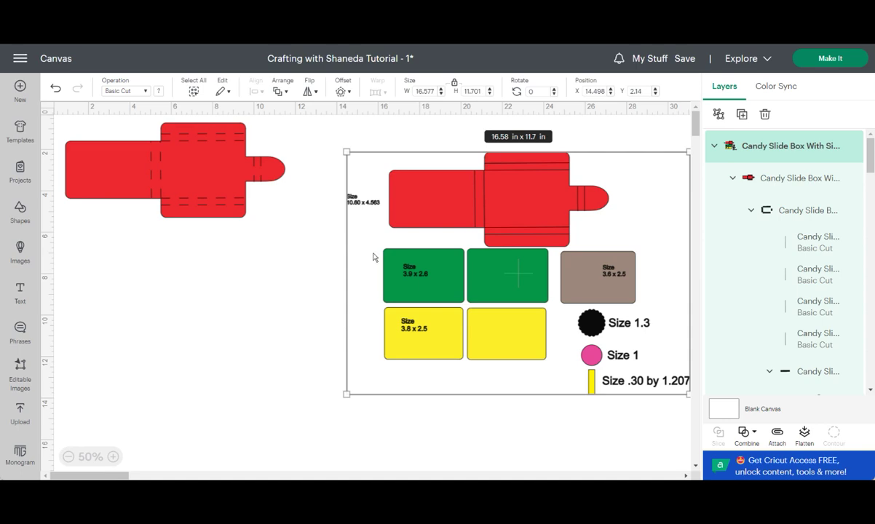
# Place the resized template closer to the attached red box and ungroup it into separate pieces.
pyautogui.moveTo(542, 227); pyautogui.dragTo(482, 226)
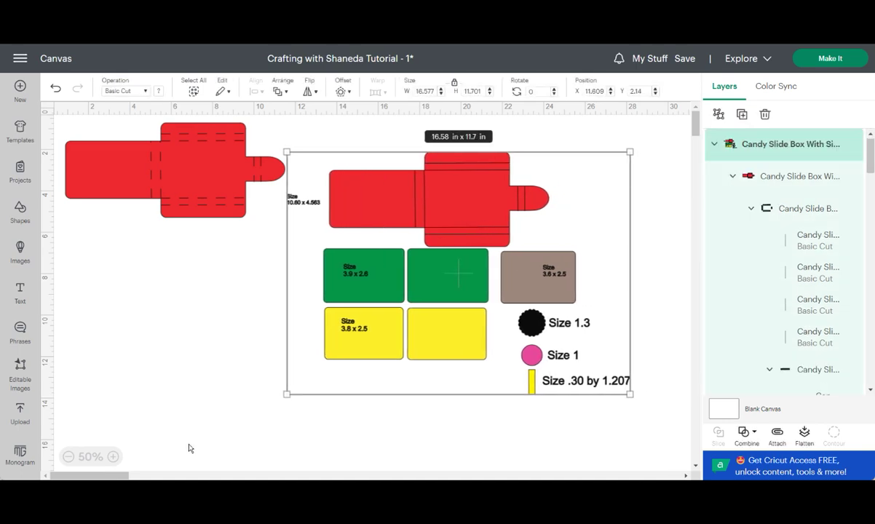
pyautogui.click(113, 457)
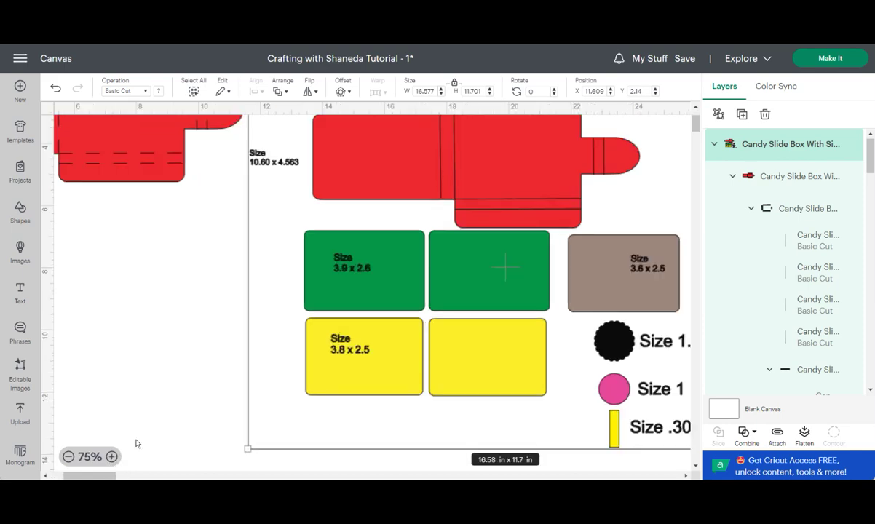
pyautogui.moveTo(483, 201); pyautogui.dragTo(447, 232)
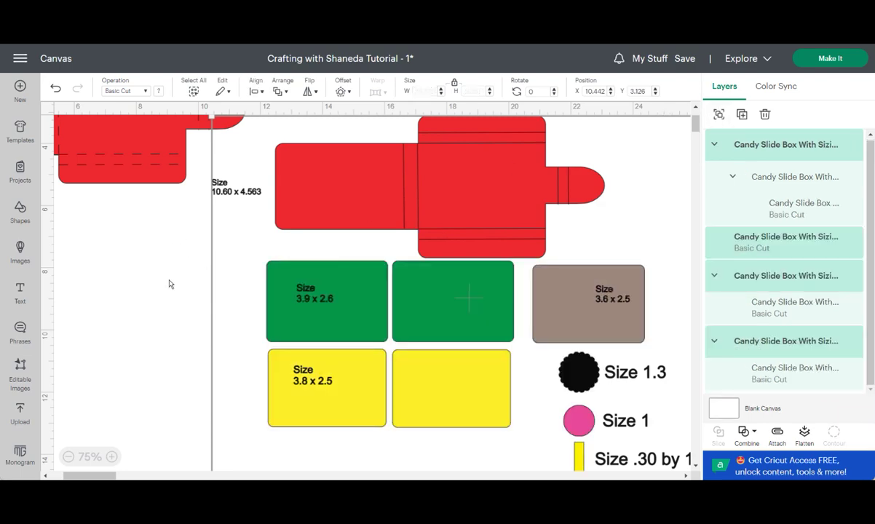
# Check the sizes of the red box, green, yellow and taupe rectangles, black scalloped circle and pink circle.
pyautogui.click(370, 203)
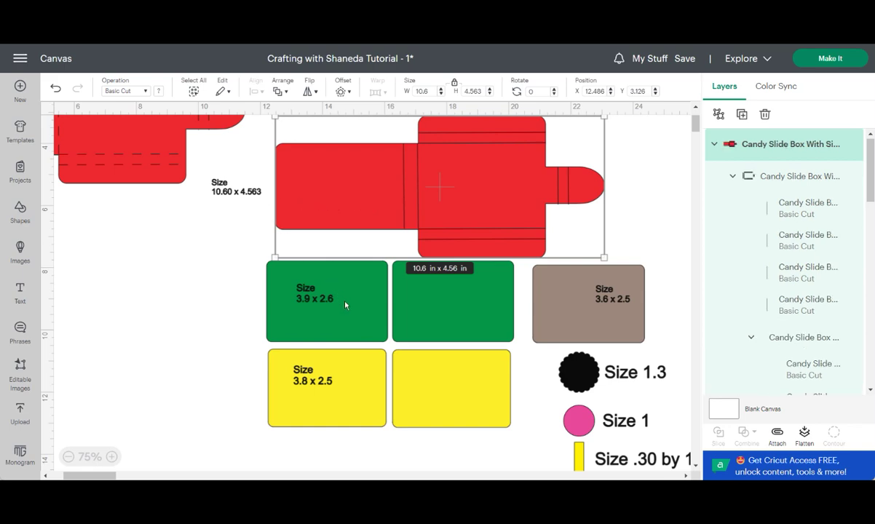
pyautogui.click(324, 286)
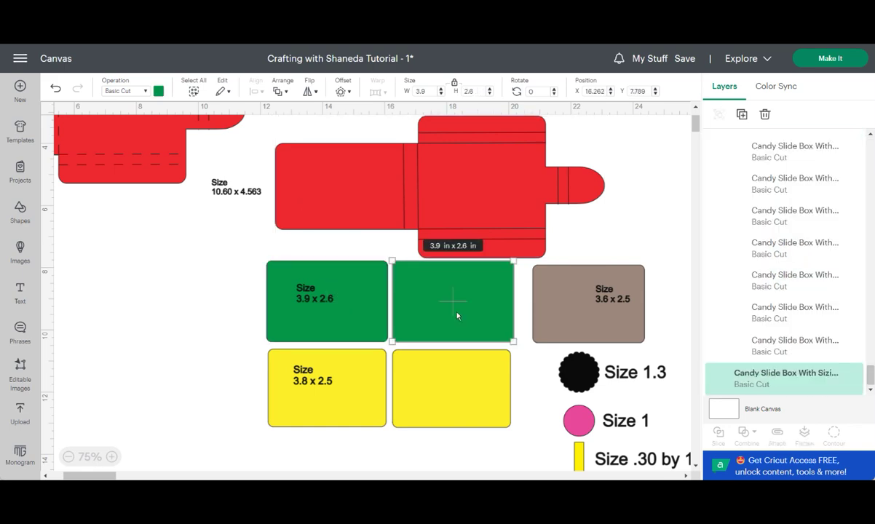
pyautogui.click(372, 376)
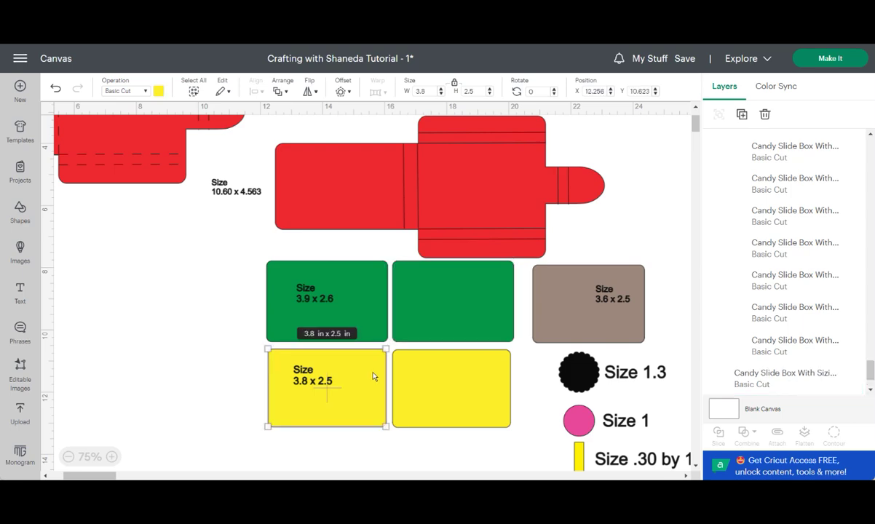
pyautogui.click(446, 388)
pyautogui.click(550, 329)
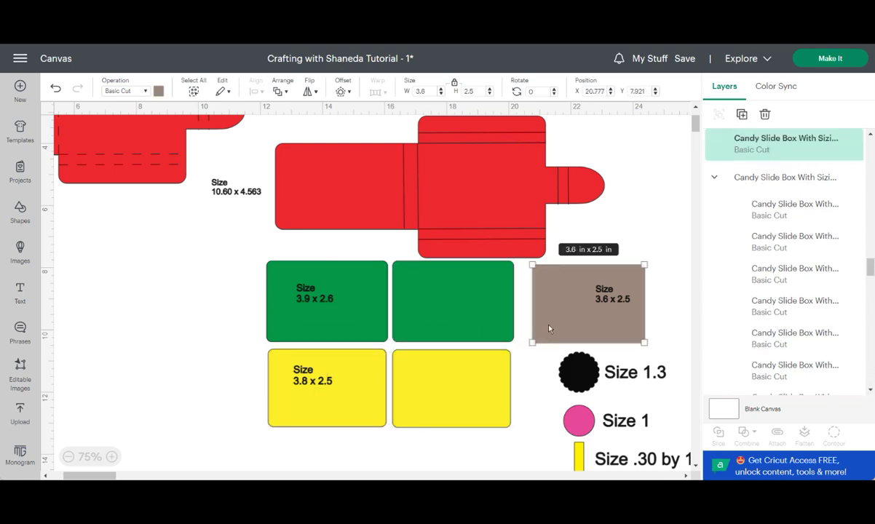
pyautogui.click(579, 371)
pyautogui.click(582, 410)
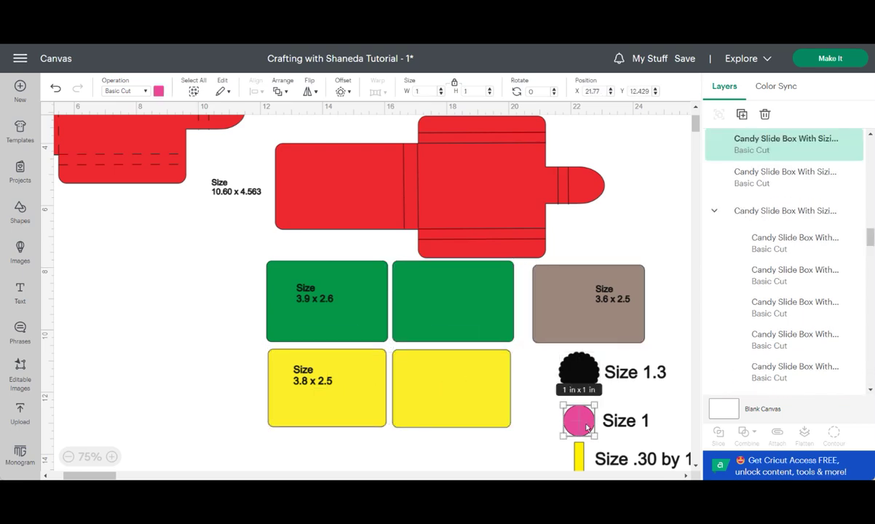
# Delete the size labels on the green, yellow and taupe rectangles and the Size 1.3 label beside the black scalloped circle.
pyautogui.scroll(1, 232, 323)
pyautogui.hscroll(2, 233, 323)
pyautogui.click(232, 323)
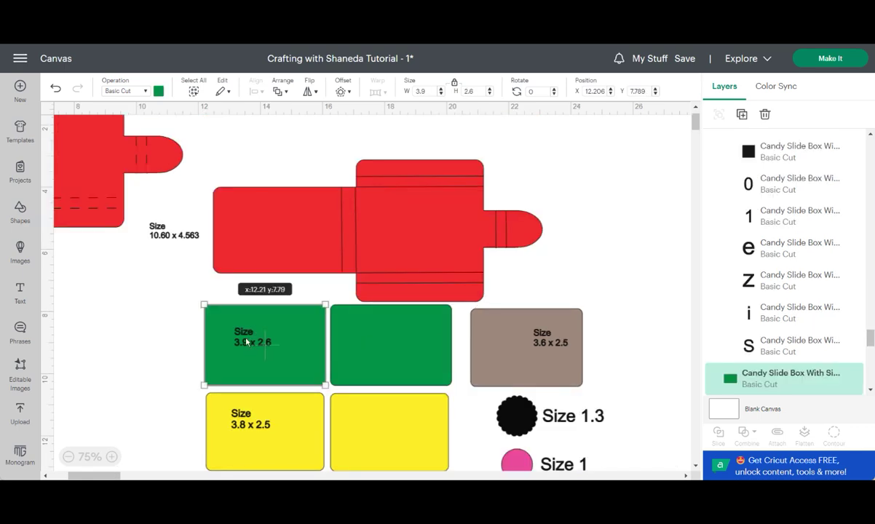
pyautogui.click(179, 325)
pyautogui.click(264, 343)
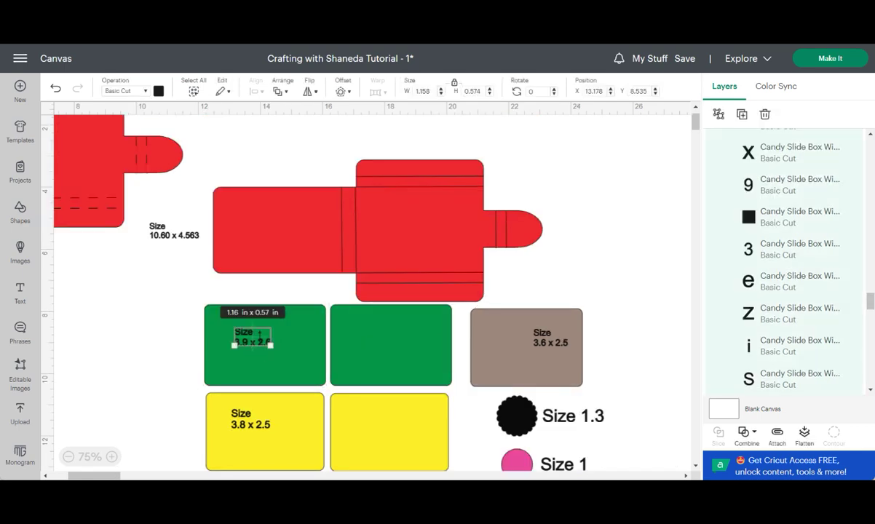
pyautogui.click(248, 418)
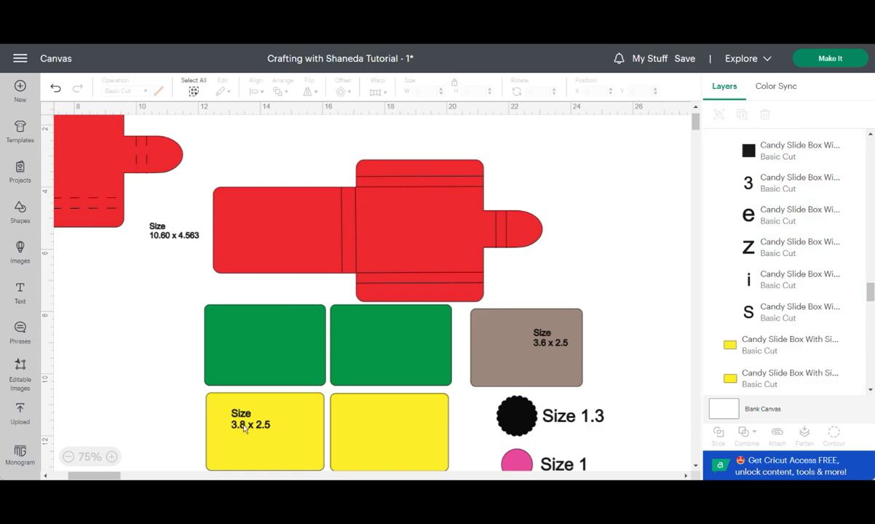
pyautogui.press('Delete')
pyautogui.click(546, 340)
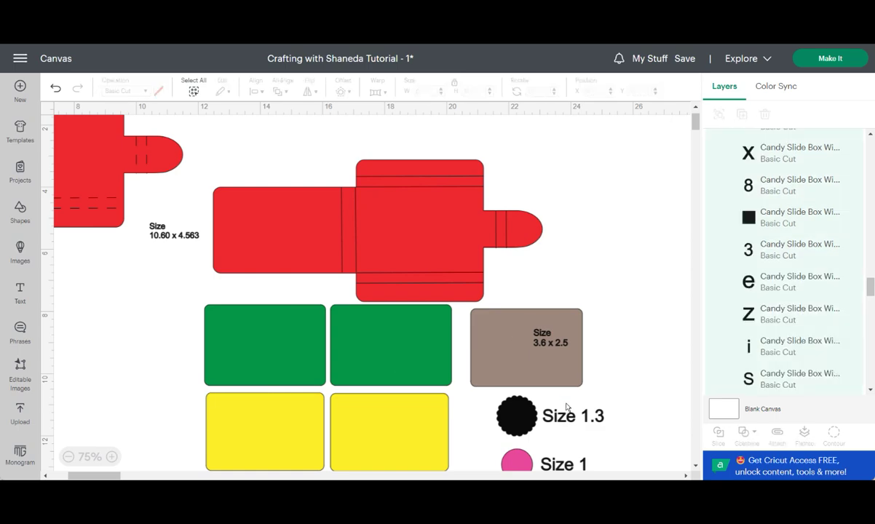
pyautogui.press('Delete')
pyautogui.click(569, 421)
pyautogui.press('Delete')
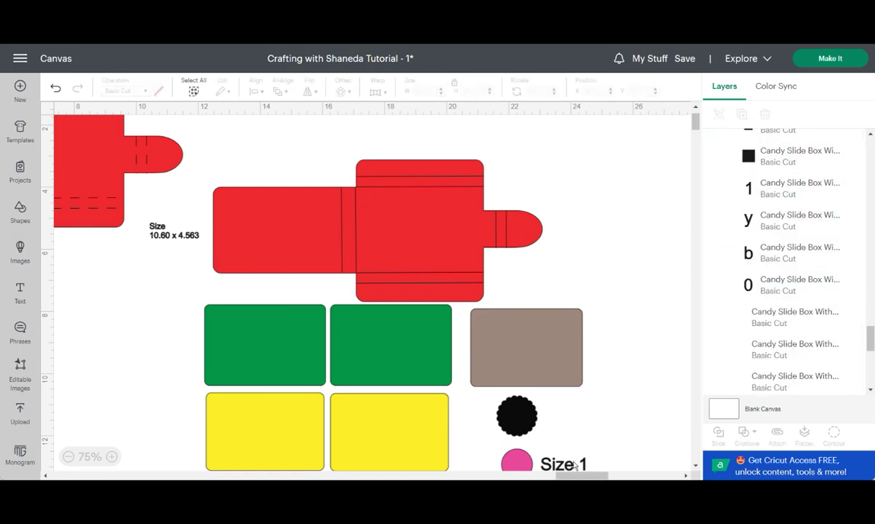
# Hide the older attached red box and move the new template's red box up, clear of the green rectangles.
pyautogui.moveTo(399, 253); pyautogui.dragTo(500, 241)
pyautogui.click(281, 253)
pyautogui.click(231, 258)
pyautogui.moveTo(264, 246); pyautogui.dragTo(267, 218)
pyautogui.click(375, 229)
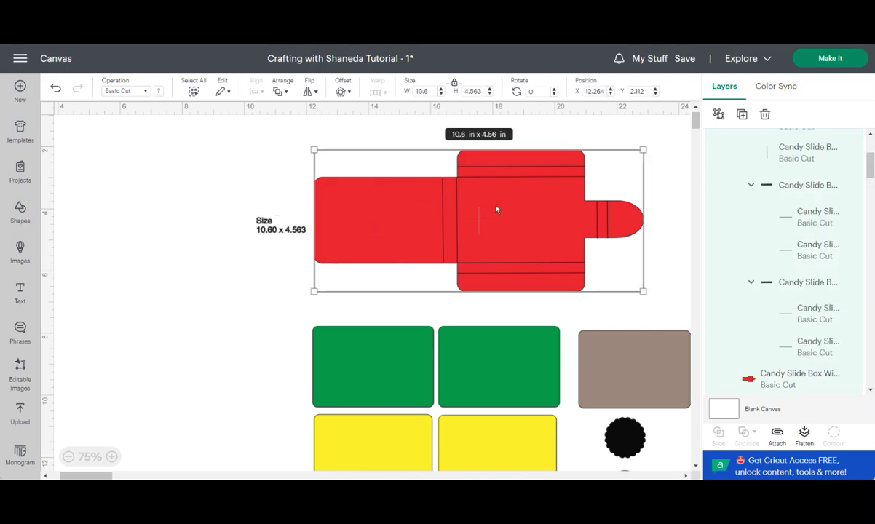
# Delete the Size 10.60 x 4.563 label beside the red box.
pyautogui.moveTo(242, 210); pyautogui.dragTo(278, 255)
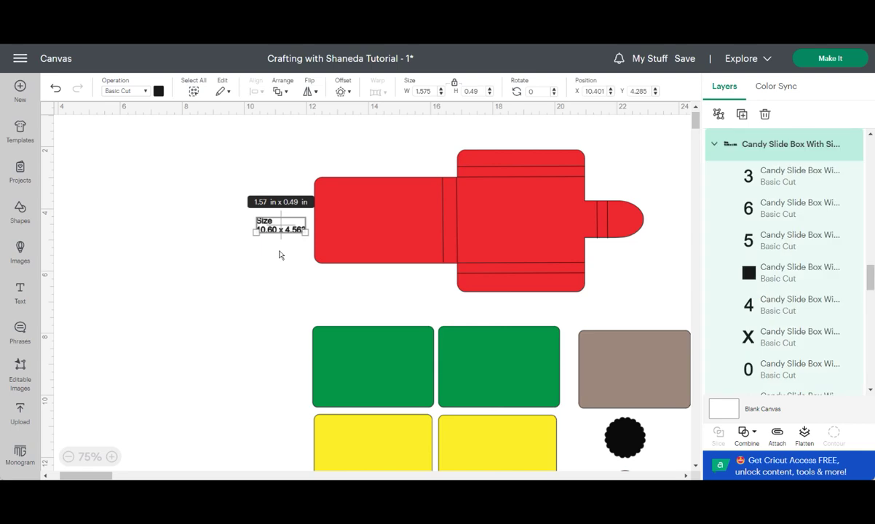
pyautogui.press('Delete')
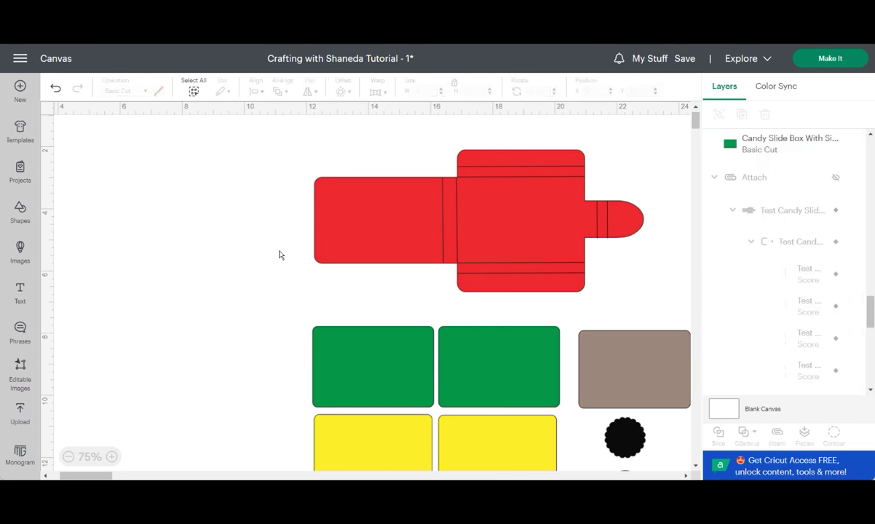
# Change the operation of the red box's fold-line group from Basic Cut to Score.
pyautogui.click(369, 232)
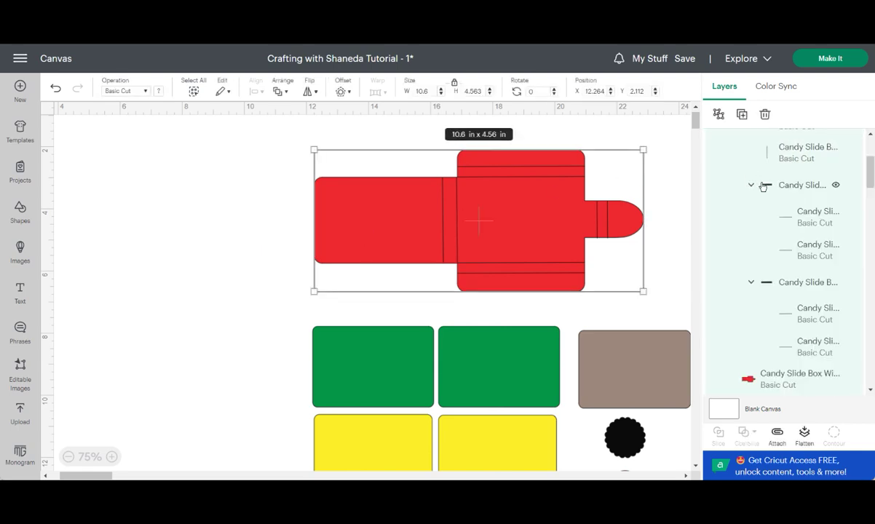
pyautogui.scroll(3, 761, 185)
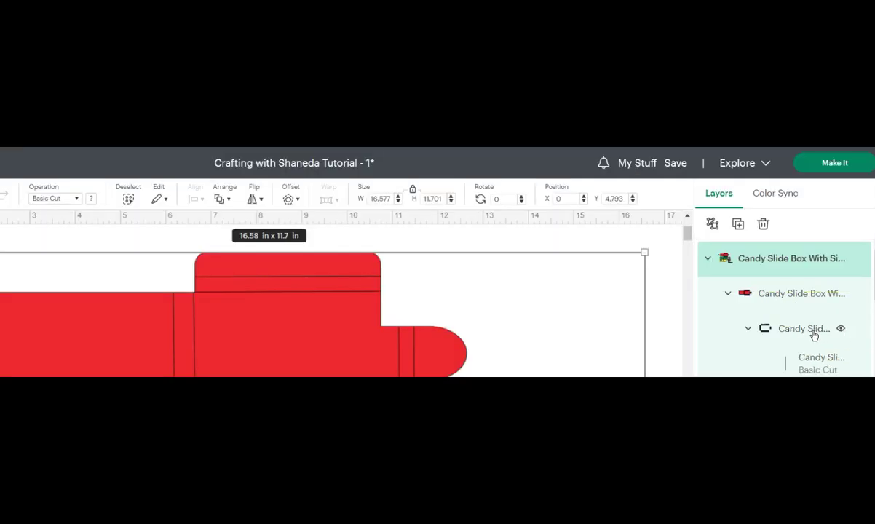
pyautogui.click(814, 335)
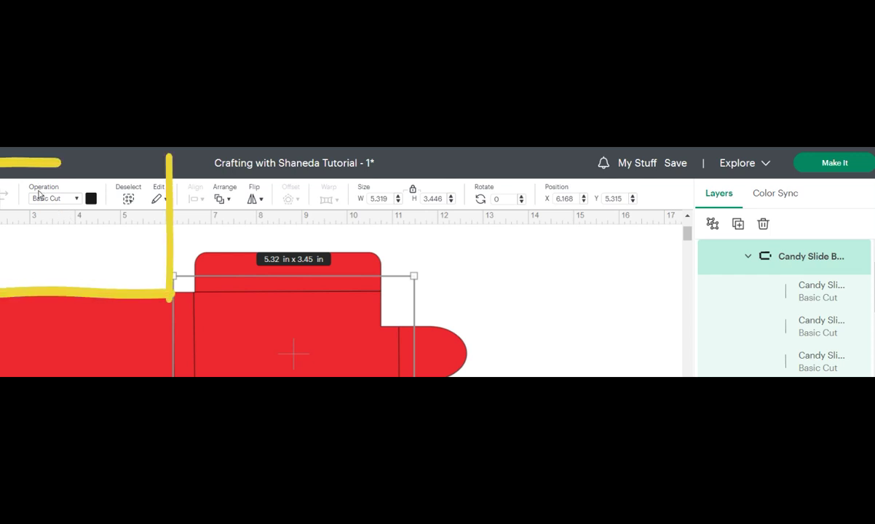
pyautogui.click(75, 198)
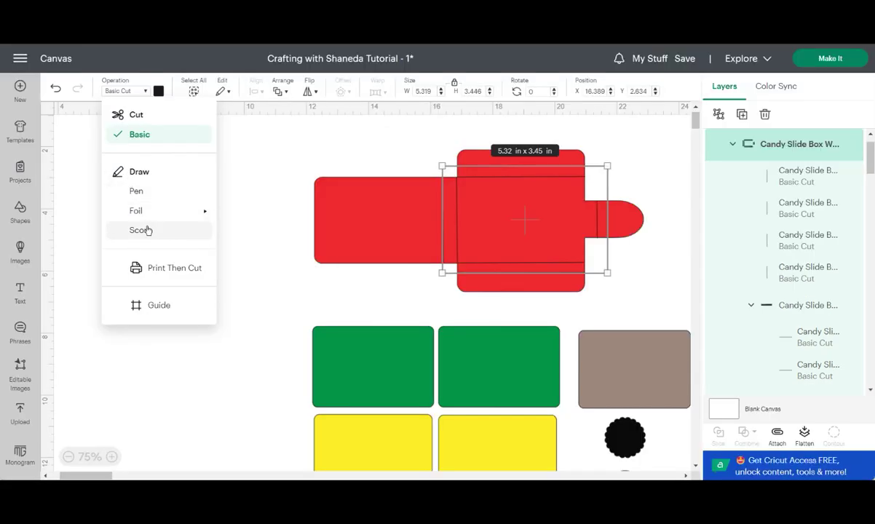
pyautogui.click(148, 231)
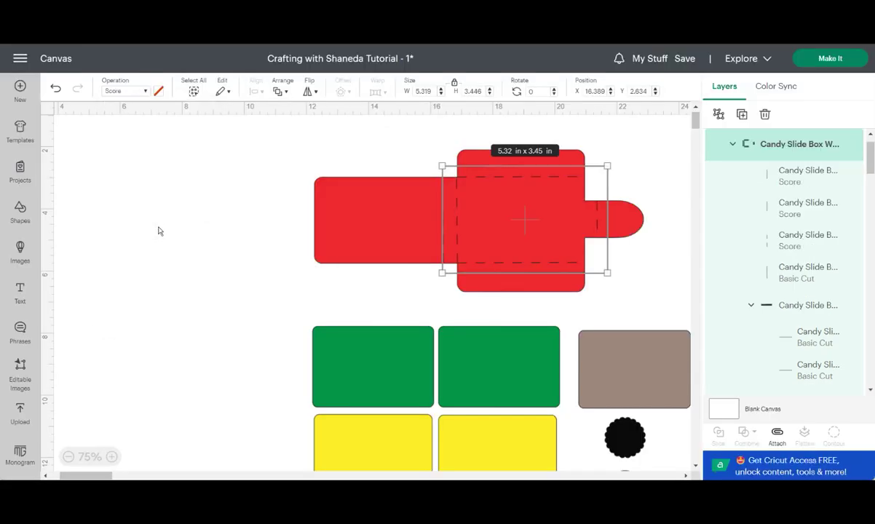
# Attach the score lines to the red box shape.
pyautogui.click(225, 182)
pyautogui.moveTo(197, 166); pyautogui.dragTo(580, 275)
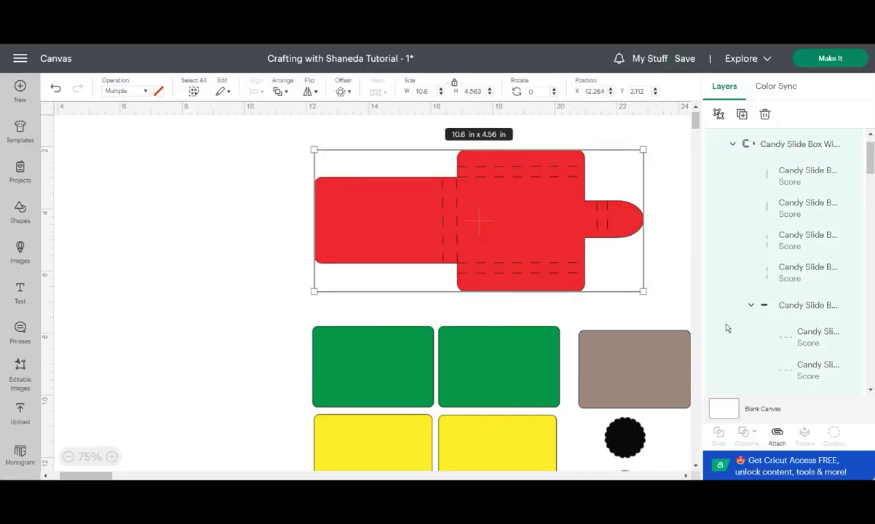
pyautogui.click(779, 434)
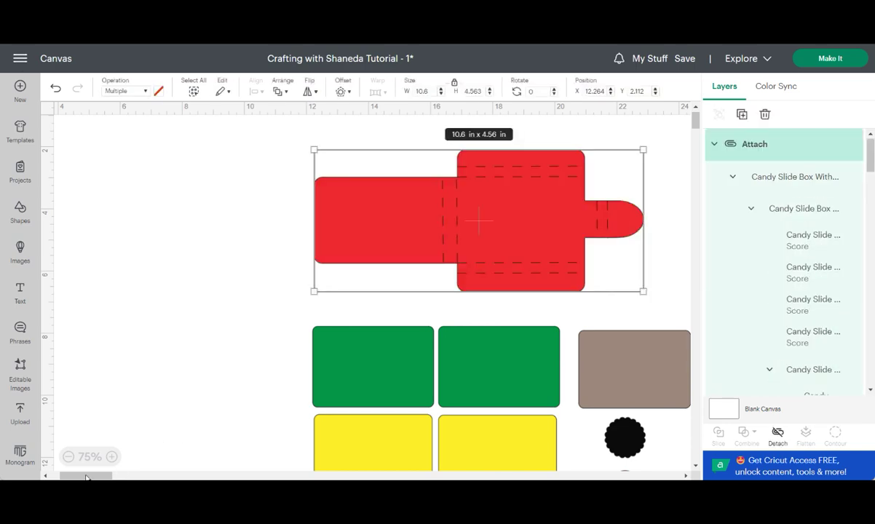
# Delete the Size .30 by 1.207 and Size 1 labels beside the small yellow strip and pink circle.
pyautogui.click(67, 456)
pyautogui.click(137, 442)
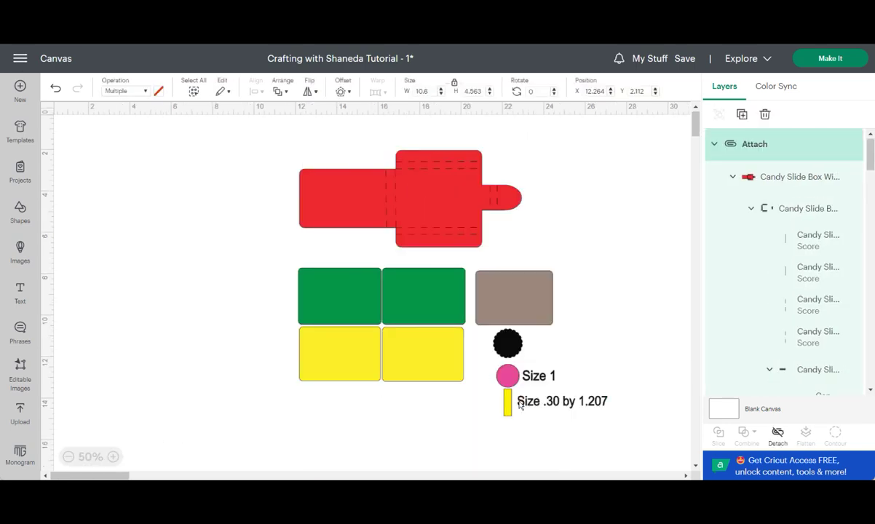
pyautogui.click(564, 407)
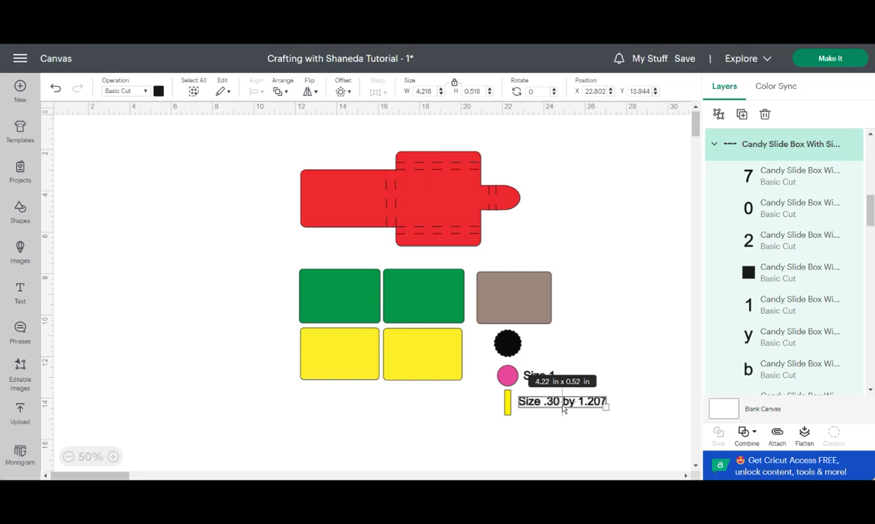
pyautogui.press('Delete')
pyautogui.click(541, 376)
pyautogui.press('Delete')
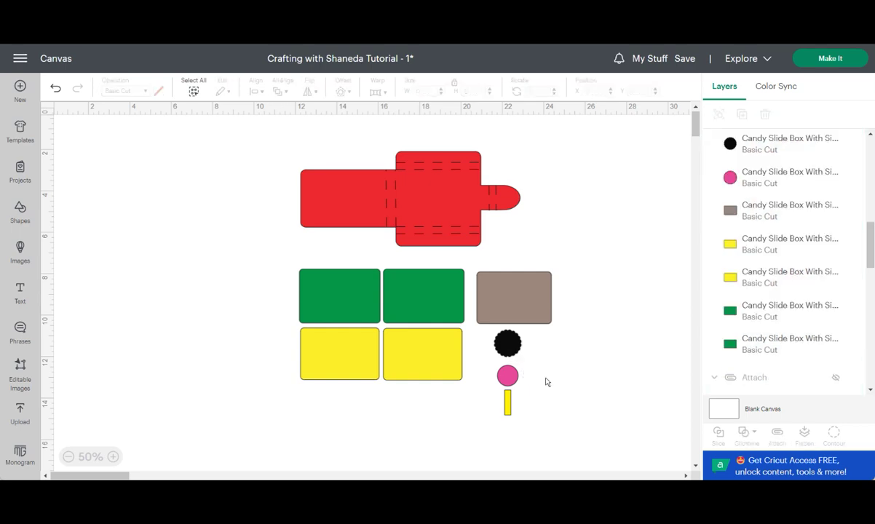
# Save the project under its existing name.
pyautogui.click(684, 58)
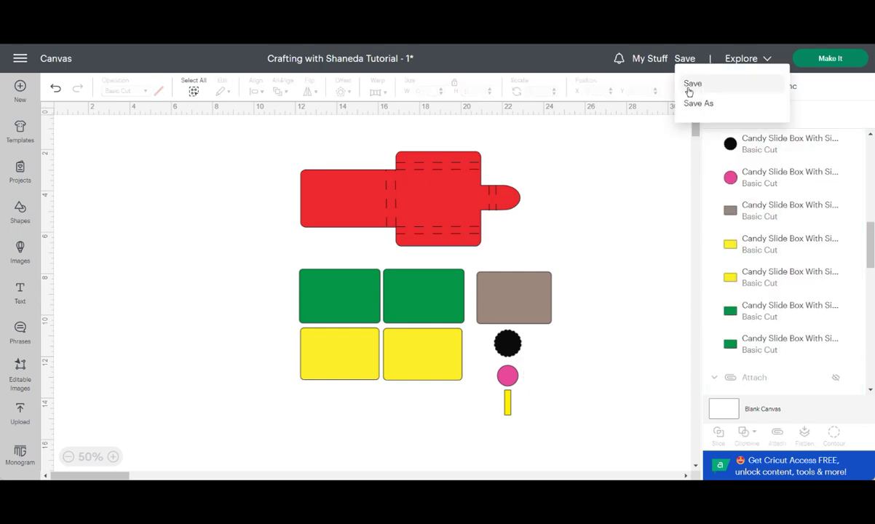
pyautogui.click(689, 91)
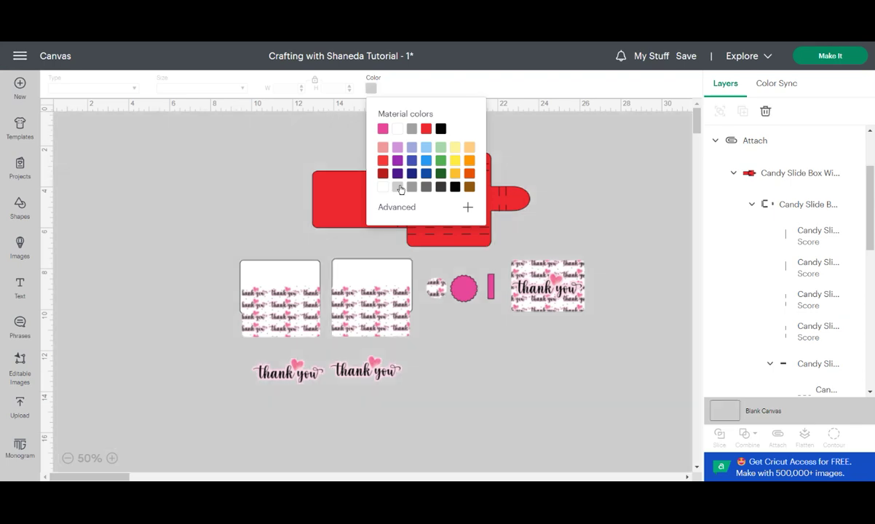
# Finish setting the canvas background color to light gray.
pyautogui.click(616, 168)
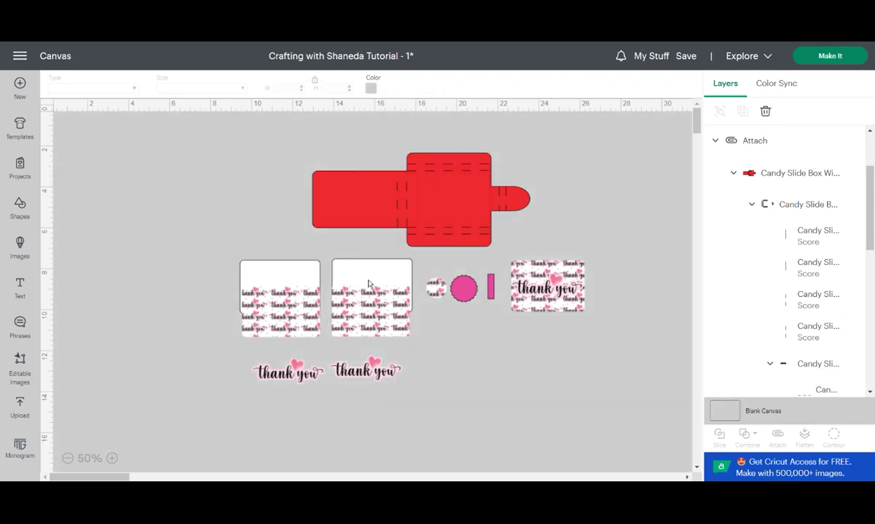
# Move the box template up and place the two white rounded rectangles on its two large panels.
pyautogui.moveTo(452, 201); pyautogui.dragTo(455, 180)
pyautogui.moveTo(387, 241); pyautogui.dragTo(456, 188)
pyautogui.moveTo(294, 252); pyautogui.dragTo(363, 178)
# Position the two thank-you patterned 3.8 x 2.5 rectangles on the white rectangles of the box.
pyautogui.moveTo(446, 187); pyautogui.dragTo(446, 188)
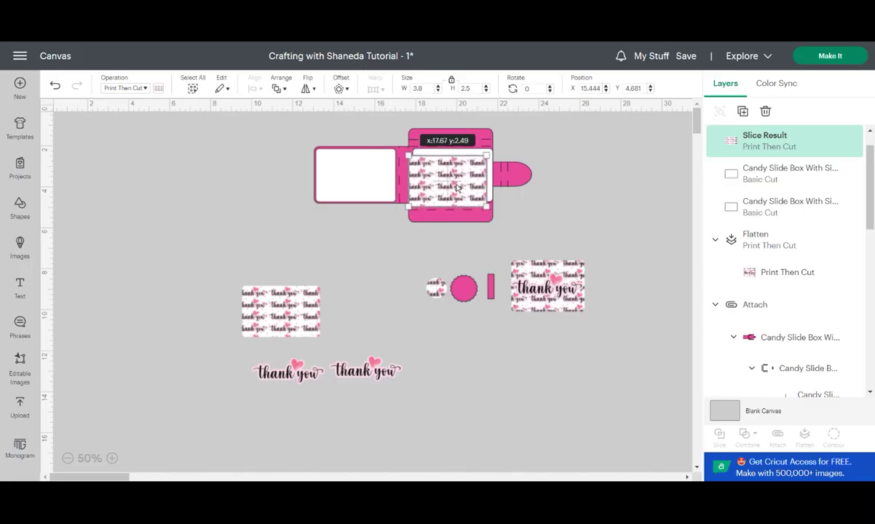
pyautogui.moveTo(457, 191); pyautogui.dragTo(461, 187)
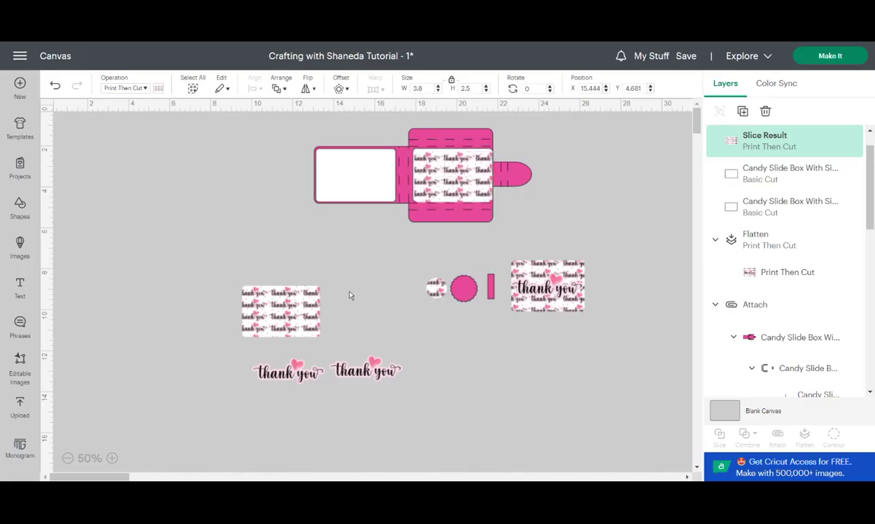
pyautogui.moveTo(293, 318); pyautogui.dragTo(364, 186)
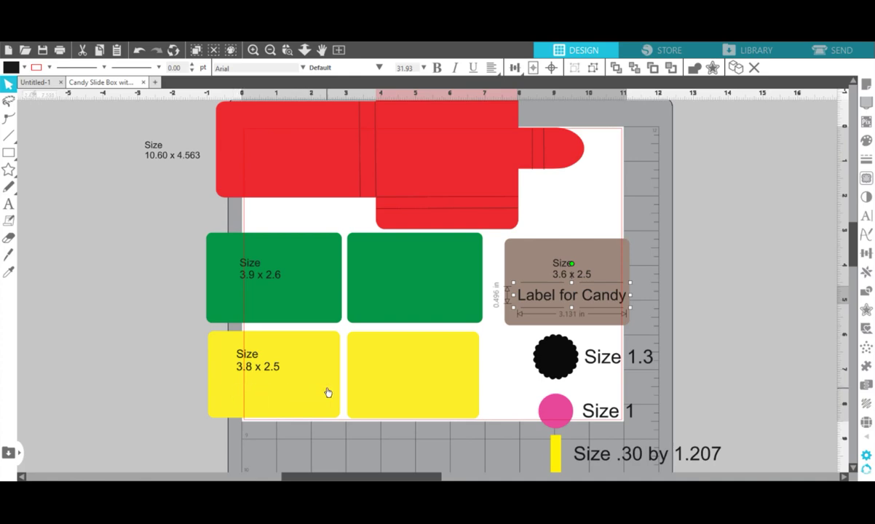
# Switch back to Cricut Design Space, center the patterned circle on the scalloped circle near the box tab, and place the pink strip beside them.
pyautogui.moveTo(562, 489)
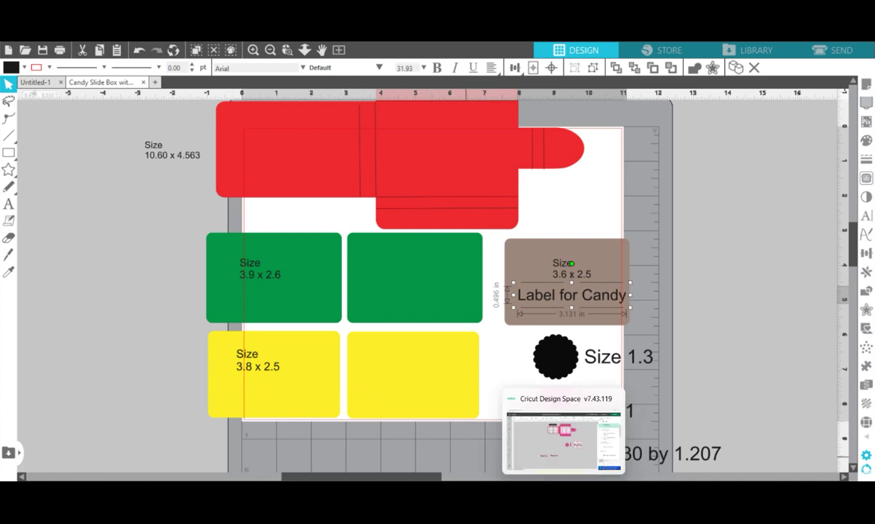
pyautogui.click(562, 439)
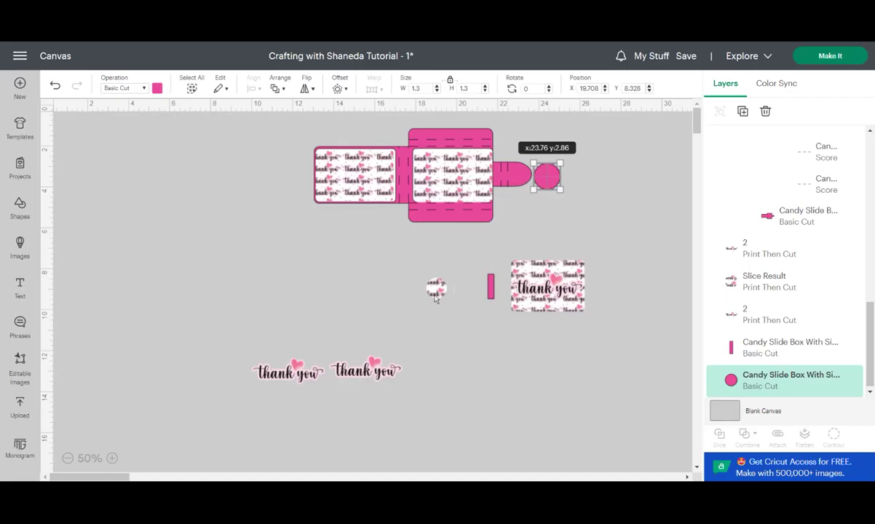
pyautogui.moveTo(434, 293); pyautogui.dragTo(548, 187)
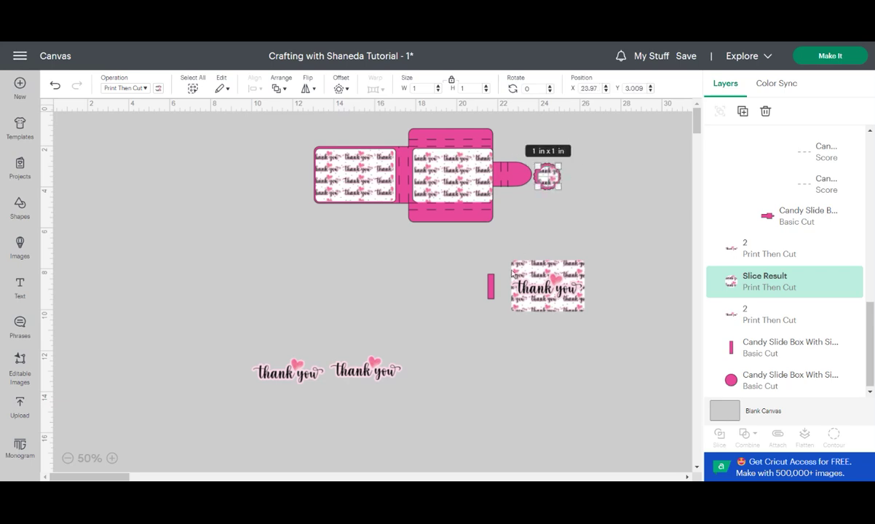
pyautogui.moveTo(491, 298); pyautogui.dragTo(573, 191)
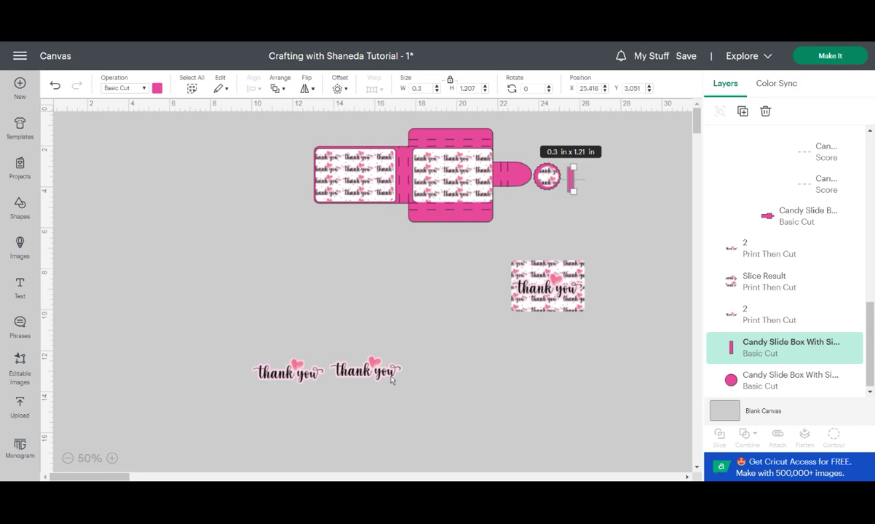
# Move the two thank you titles and the patterned candy label closer beneath the box.
pyautogui.moveTo(380, 377); pyautogui.dragTo(455, 257)
pyautogui.moveTo(297, 379); pyautogui.dragTo(451, 260)
pyautogui.moveTo(535, 281); pyautogui.dragTo(430, 293)
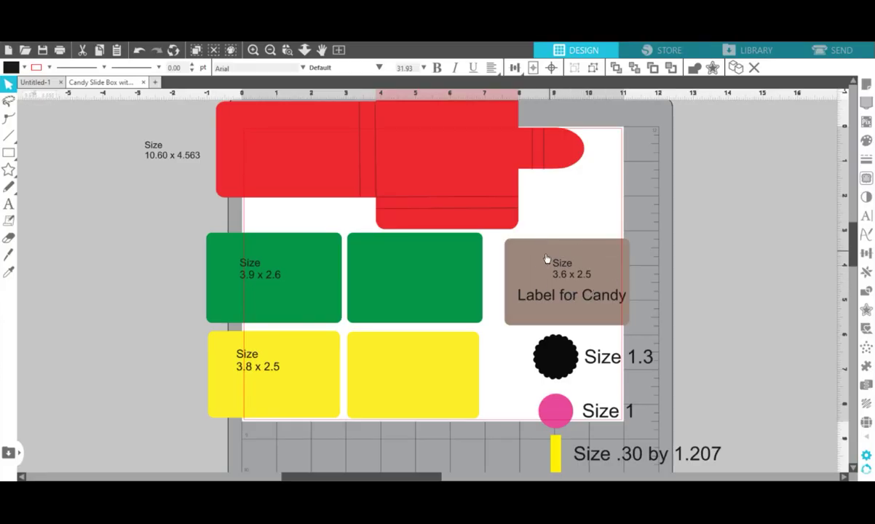
pyautogui.click(575, 292)
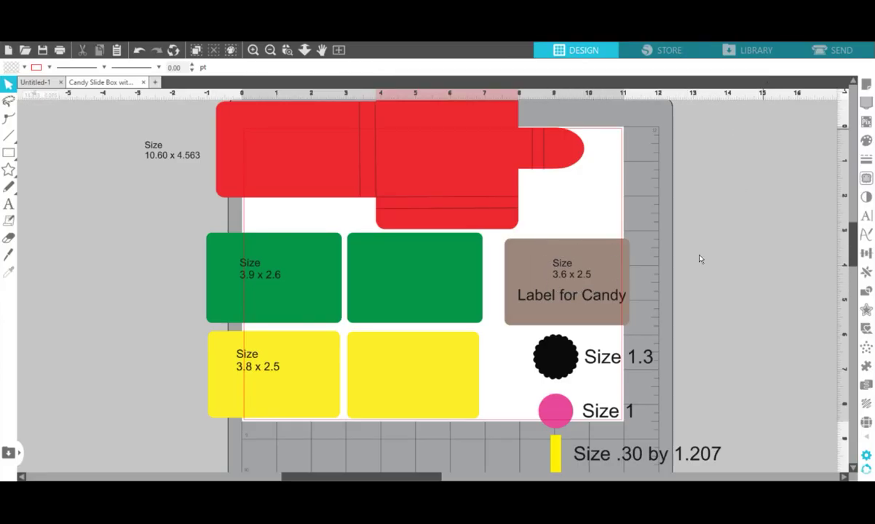